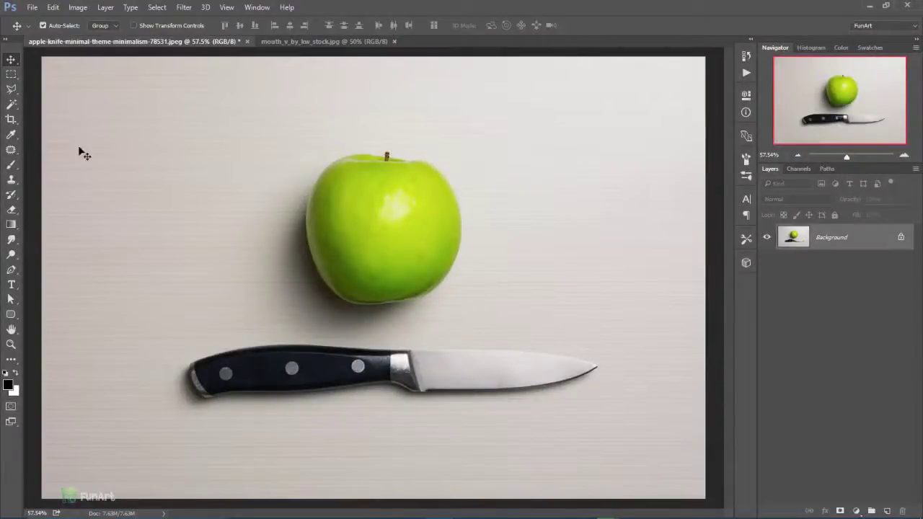
# Switch to the mouth_v_by_kw_stock.jpg lips photo
pyautogui.click(292, 42)
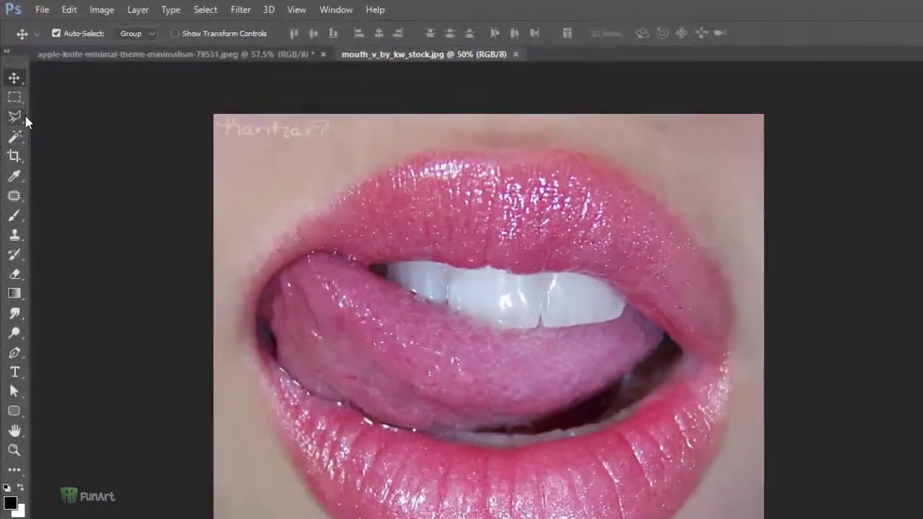
# Draw a loose freehand Lasso selection around the lips and surrounding skin
pyautogui.click(30, 144)
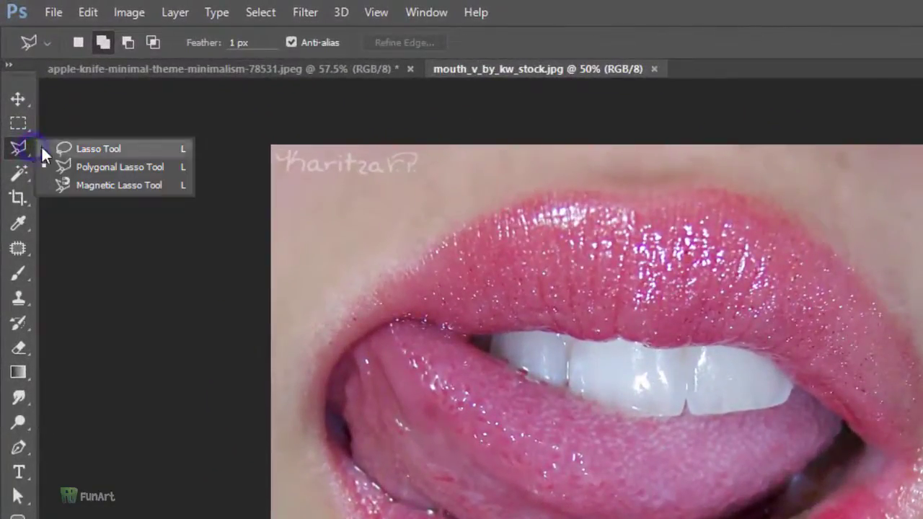
pyautogui.click(142, 151)
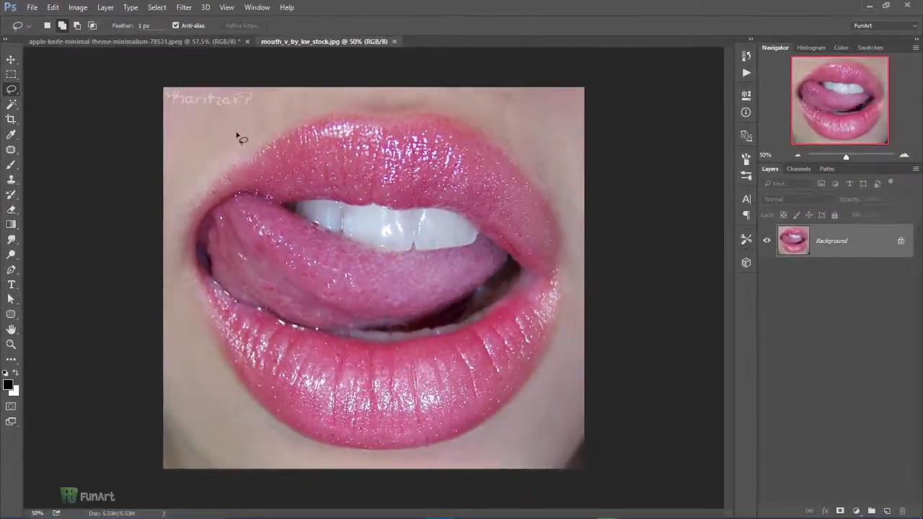
pyautogui.moveTo(240, 129); pyautogui.dragTo(283, 106)
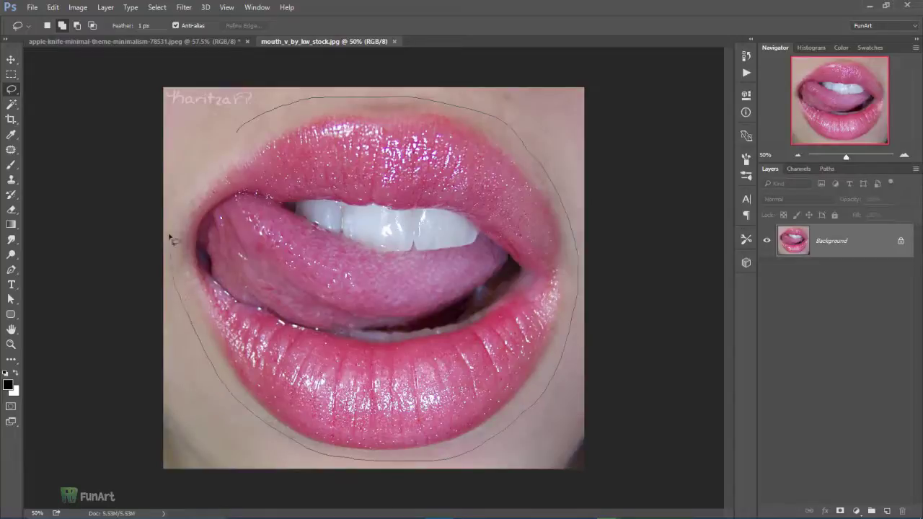
pyautogui.moveTo(193, 165); pyautogui.dragTo(209, 132)
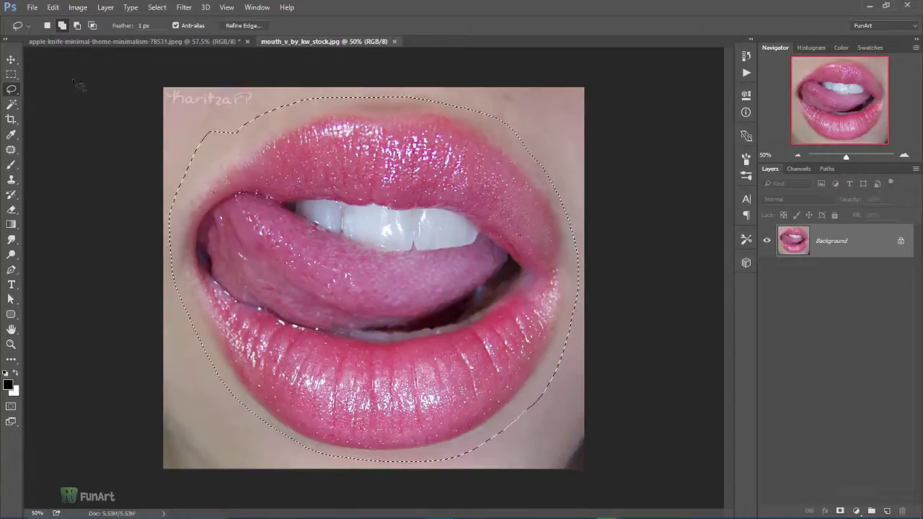
pyautogui.click(13, 59)
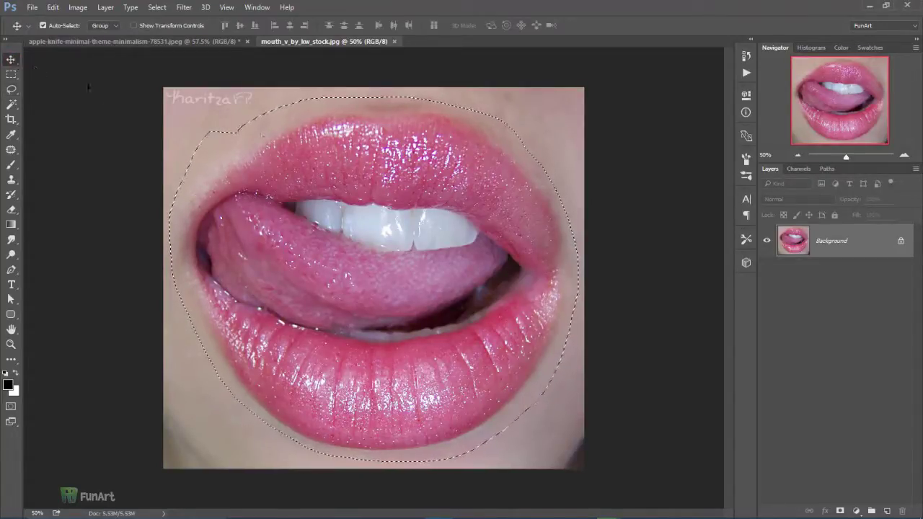
# Drag the lips into the apple image, scale to about a third, and rotate -7.5°
pyautogui.moveTo(310, 147)
pyautogui.mouseDown()
pyautogui.moveTo(183, 43)
pyautogui.moveTo(237, 85)
pyautogui.mouseUp()
pyautogui.moveTo(361, 165); pyautogui.dragTo(364, 174)
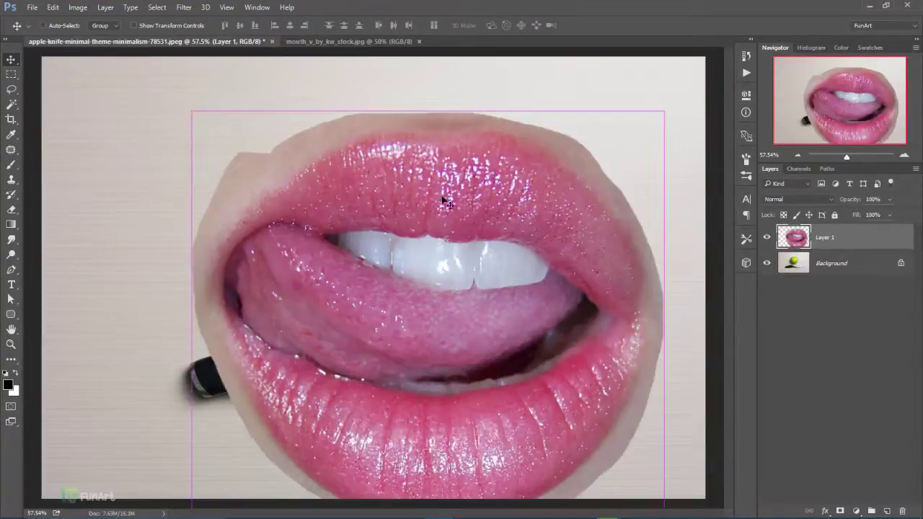
pyautogui.hotkey('ctrl', 't')
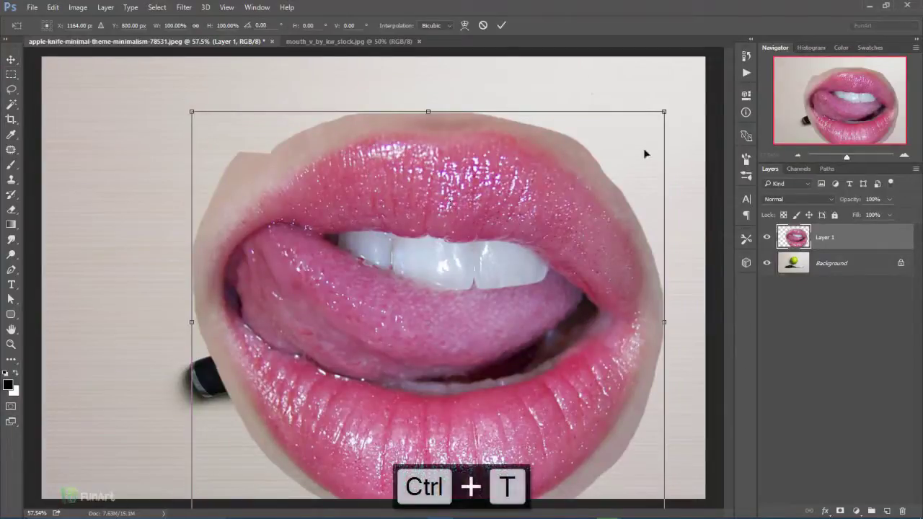
pyautogui.moveTo(657, 115); pyautogui.dragTo(409, 139)
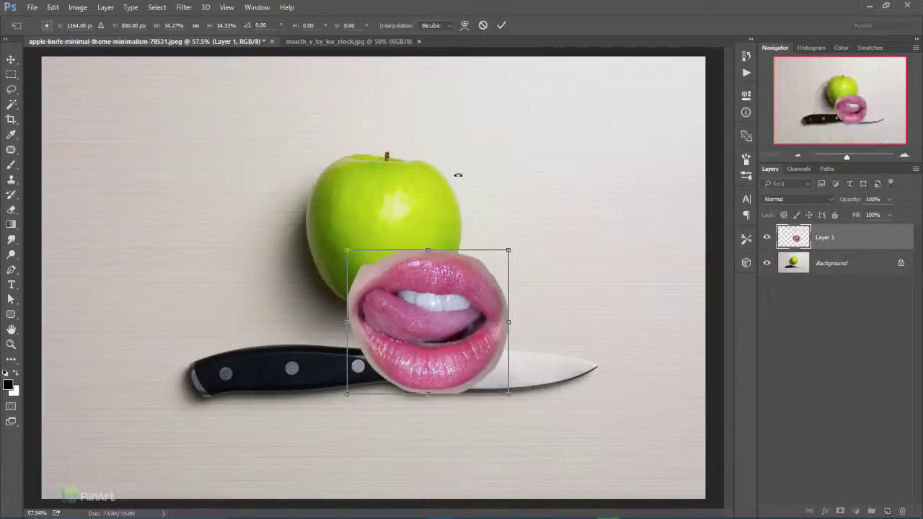
pyautogui.moveTo(548, 246); pyautogui.dragTo(540, 231)
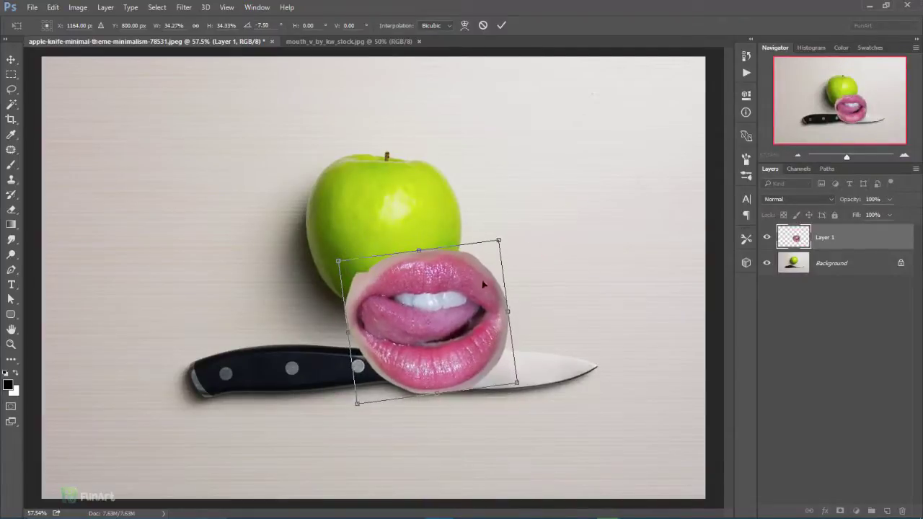
# Position the lips over the apple and shrink them slightly to fit
pyautogui.moveTo(465, 286); pyautogui.dragTo(429, 201)
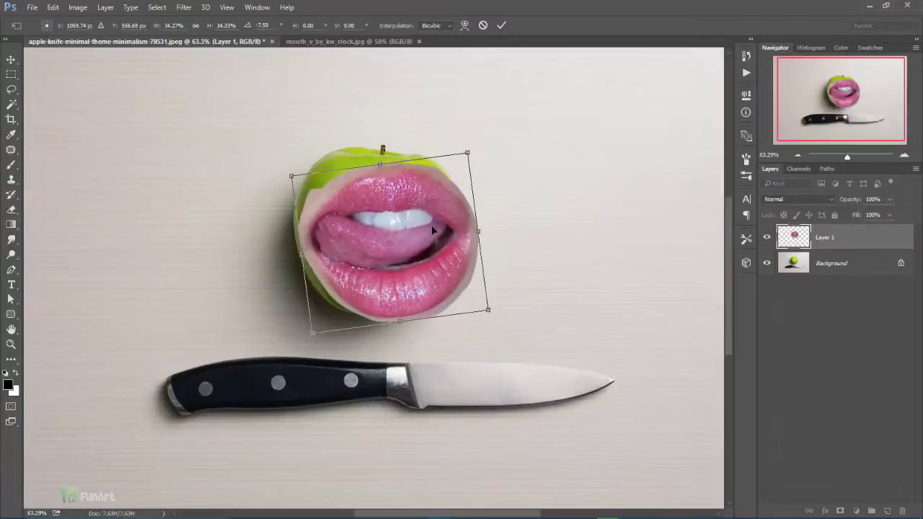
pyautogui.scroll(1, 431, 225)
pyautogui.scroll(1, 431, 225)
pyautogui.moveTo(431, 225); pyautogui.dragTo(426, 217)
pyautogui.moveTo(491, 308); pyautogui.dragTo(473, 296)
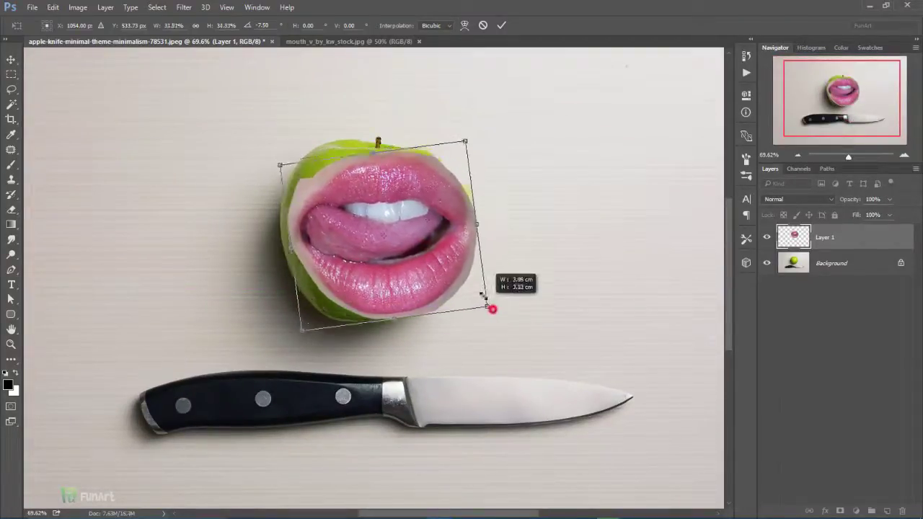
# Warp the lips by pulling three corners to follow the apple's curve
pyautogui.rightClick(437, 215)
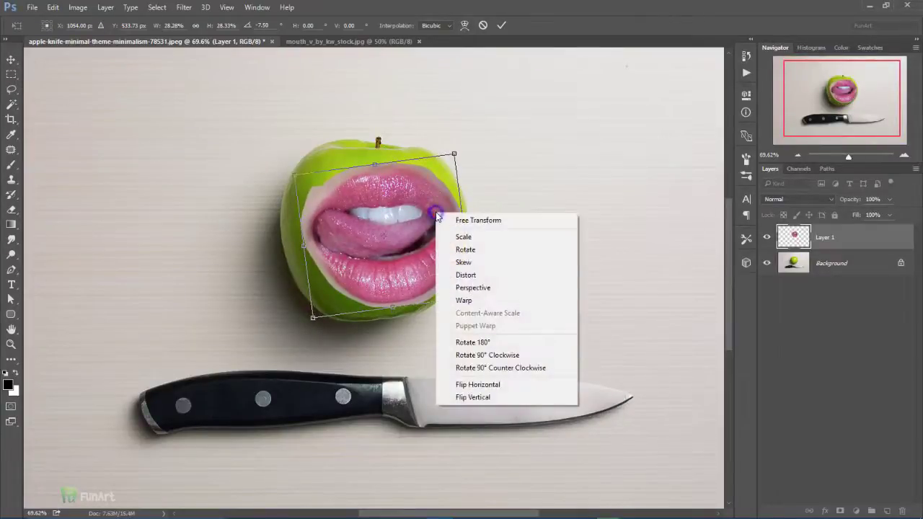
pyautogui.click(481, 299)
pyautogui.moveTo(455, 155); pyautogui.dragTo(459, 169)
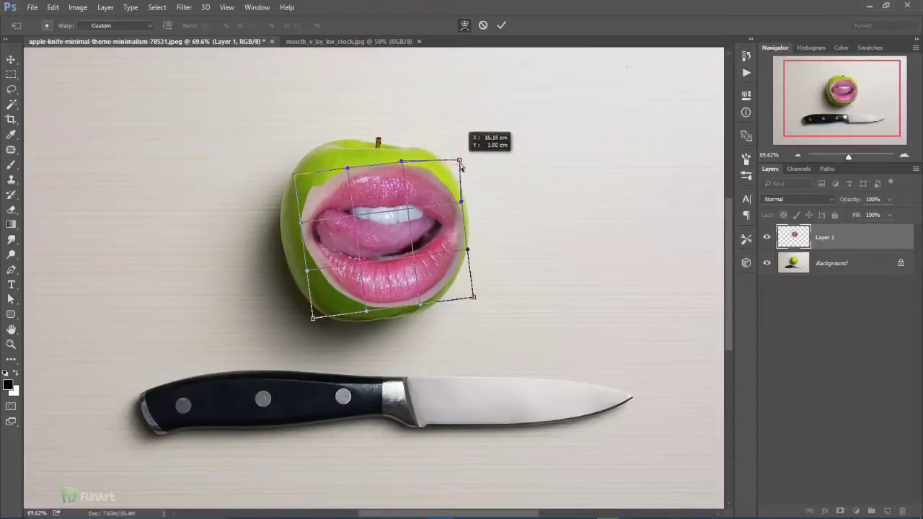
pyautogui.moveTo(475, 302); pyautogui.dragTo(472, 275)
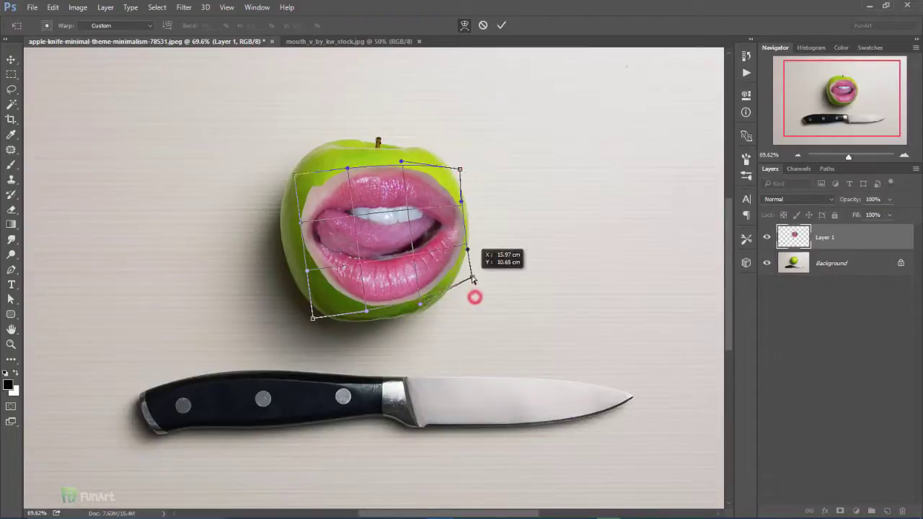
pyautogui.moveTo(313, 320)
pyautogui.mouseDown()
pyautogui.moveTo(304, 341)
pyautogui.moveTo(296, 336)
pyautogui.mouseUp()
# Commit the warp, rename the layer 'mouth', and add a white layer mask
pyautogui.click(503, 25)
pyautogui.write('mouth')
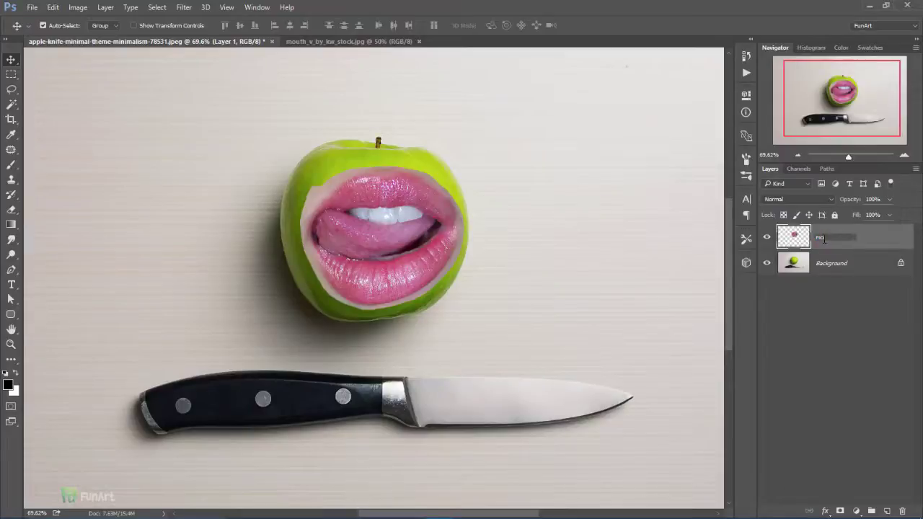
pyautogui.click(867, 242)
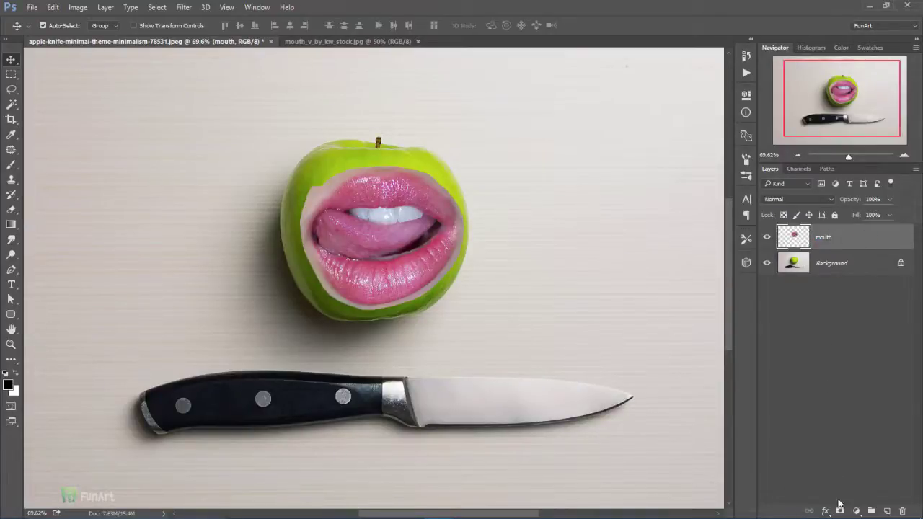
pyautogui.click(840, 511)
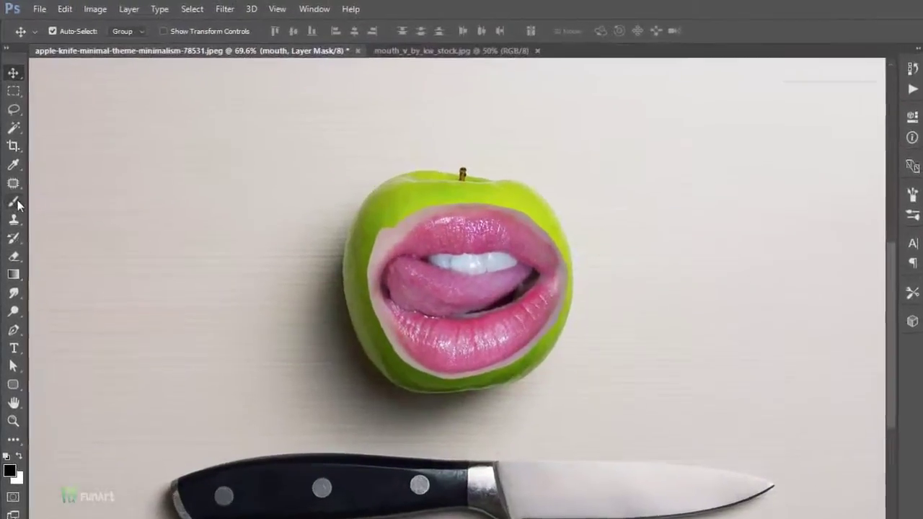
# Set up a black Brush with lowered opacity for painting the mask
pyautogui.click(14, 164)
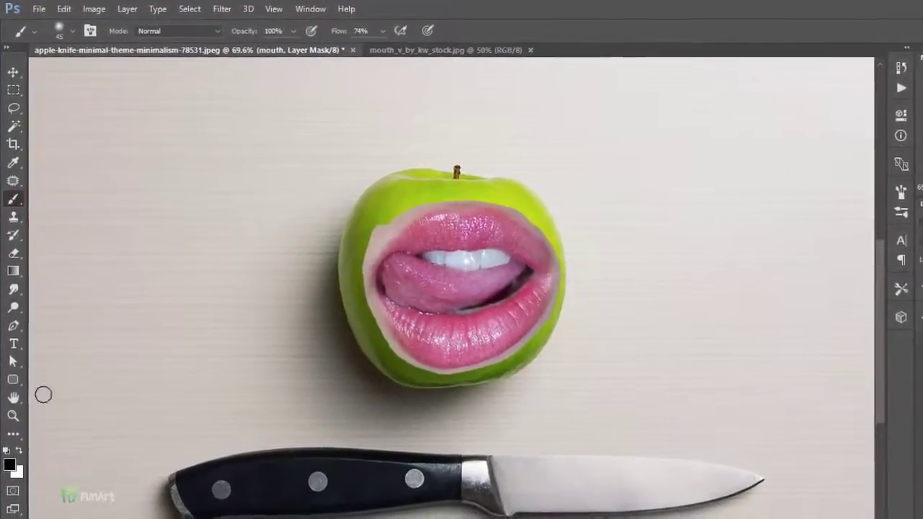
pyautogui.click(20, 448)
pyautogui.click(20, 447)
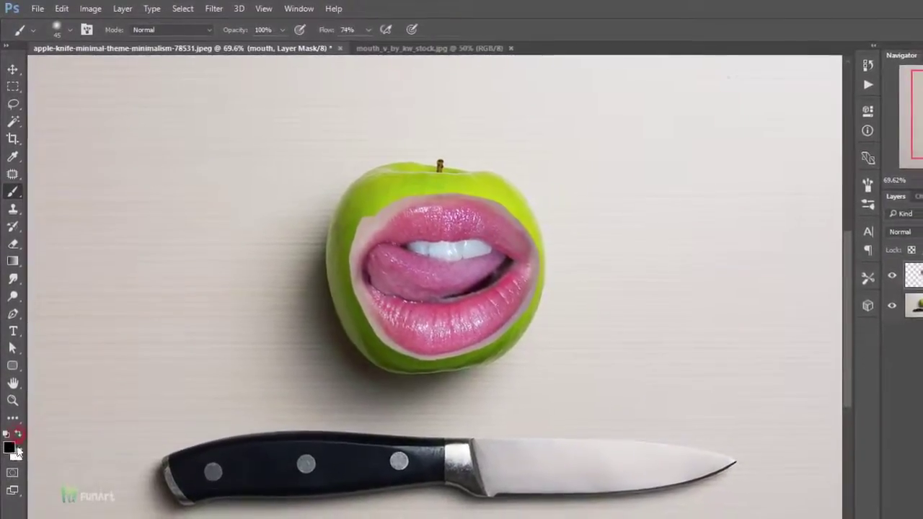
pyautogui.scroll(5, 432, 241)
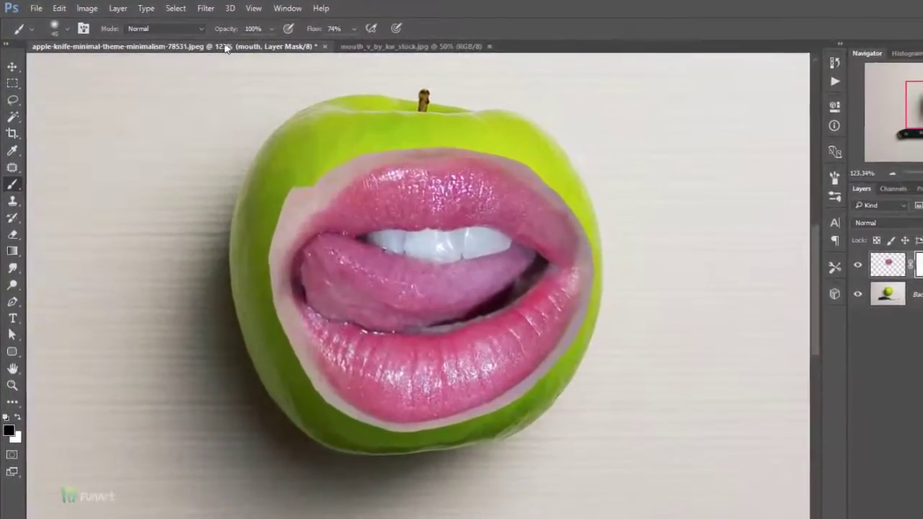
pyautogui.moveTo(238, 30); pyautogui.dragTo(192, 31)
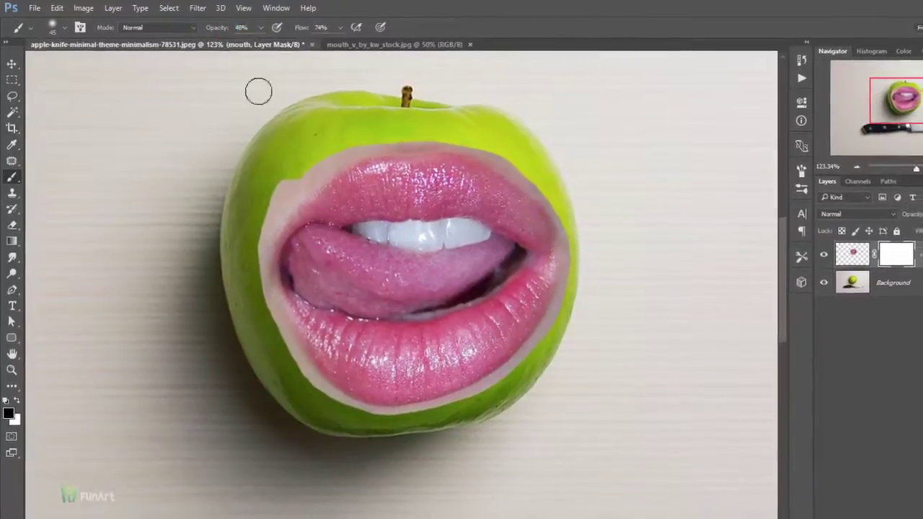
# Paint out the pale halo along the upper-left and upper lip edges
pyautogui.moveTo(367, 141); pyautogui.dragTo(305, 168)
pyautogui.moveTo(325, 138)
pyautogui.mouseDown()
pyautogui.moveTo(269, 189)
pyautogui.moveTo(241, 227)
pyautogui.moveTo(244, 248)
pyautogui.moveTo(263, 186)
pyautogui.mouseUp()
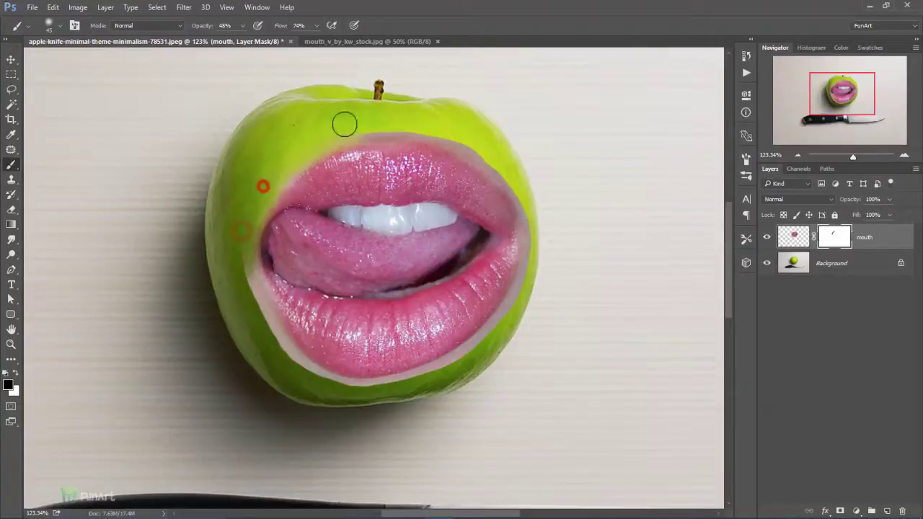
pyautogui.moveTo(309, 141)
pyautogui.mouseDown()
pyautogui.moveTo(401, 134)
pyautogui.moveTo(469, 150)
pyautogui.mouseUp()
pyautogui.moveTo(393, 123)
pyautogui.mouseDown()
pyautogui.moveTo(480, 165)
pyautogui.moveTo(472, 156)
pyautogui.moveTo(521, 195)
pyautogui.moveTo(535, 250)
pyautogui.mouseUp()
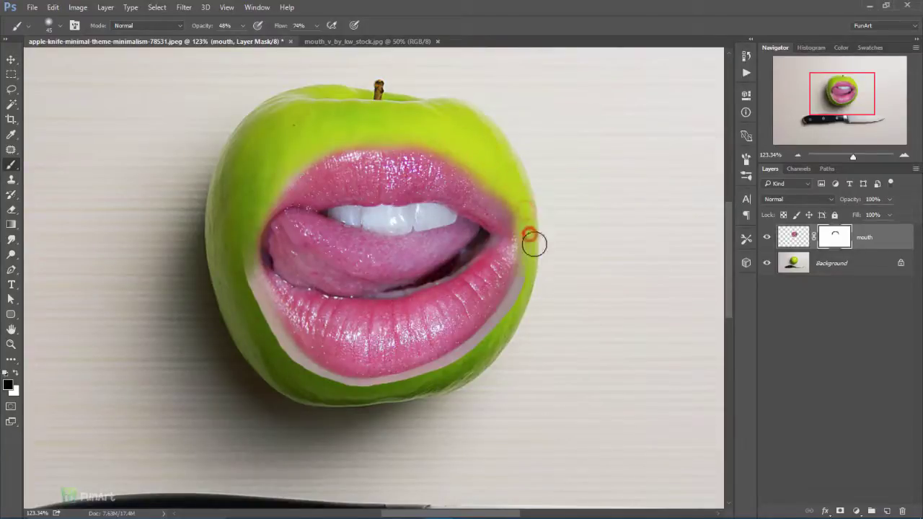
# Paint out the halo along the lower-right, lower, and lower-left lip edges
pyautogui.moveTo(519, 293); pyautogui.dragTo(469, 354)
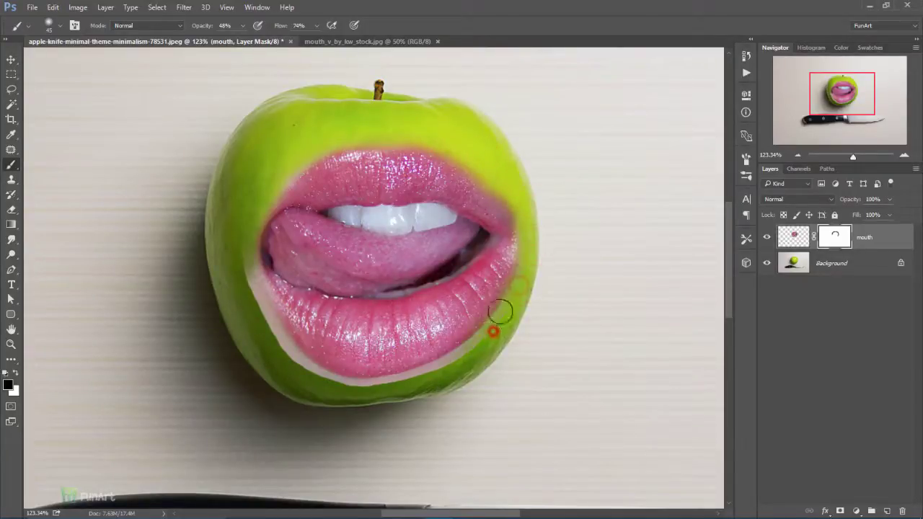
pyautogui.moveTo(501, 314); pyautogui.dragTo(458, 358)
pyautogui.moveTo(490, 329); pyautogui.dragTo(403, 375)
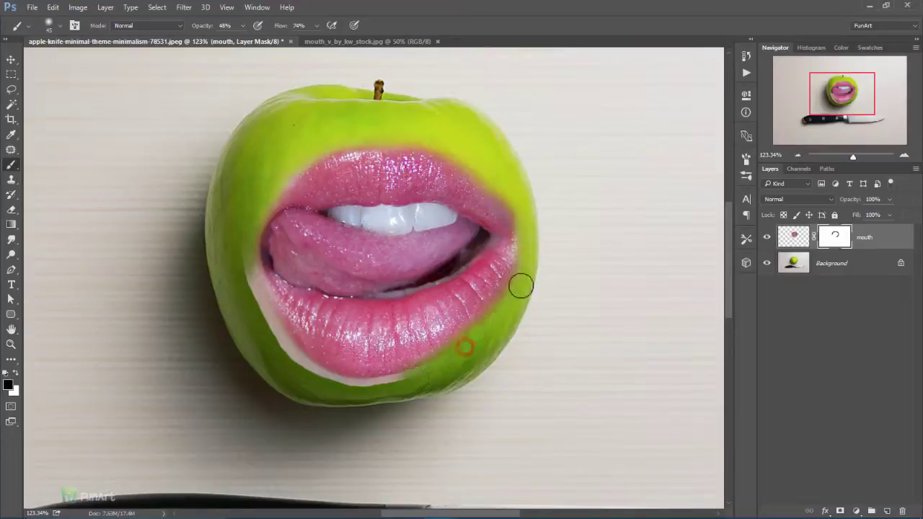
pyautogui.moveTo(474, 344); pyautogui.dragTo(466, 362)
pyautogui.moveTo(391, 379)
pyautogui.mouseDown()
pyautogui.moveTo(366, 392)
pyautogui.moveTo(290, 372)
pyautogui.mouseUp()
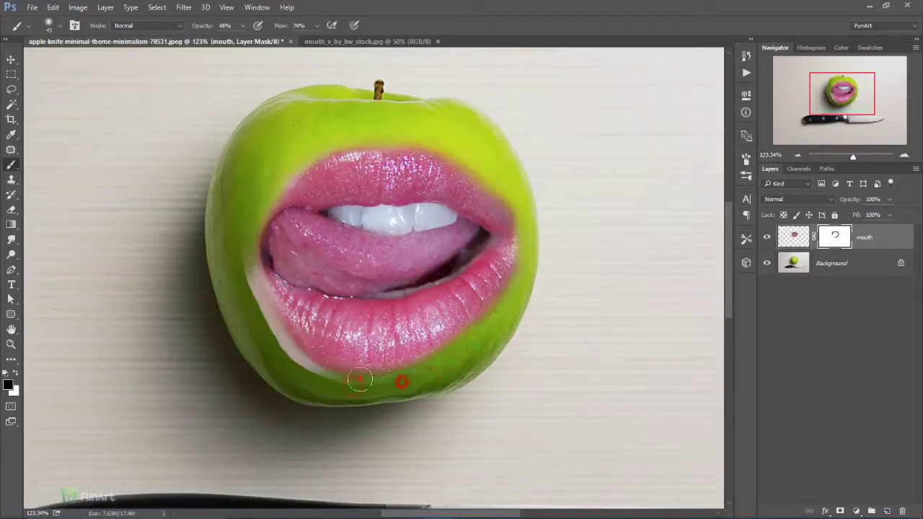
pyautogui.moveTo(447, 368); pyautogui.dragTo(392, 377)
pyautogui.moveTo(336, 370); pyautogui.dragTo(253, 325)
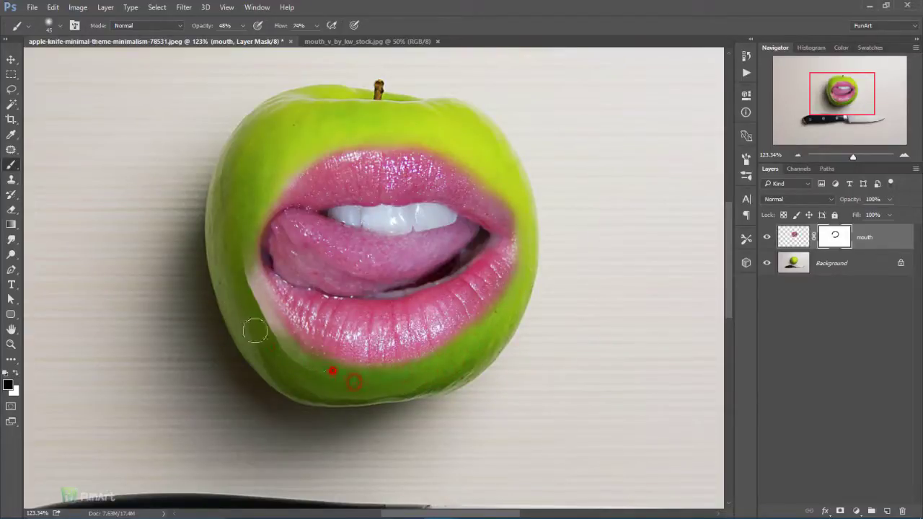
pyautogui.moveTo(300, 361); pyautogui.dragTo(260, 324)
pyautogui.moveTo(271, 347)
pyautogui.mouseDown()
pyautogui.moveTo(249, 274)
pyautogui.moveTo(264, 320)
pyautogui.moveTo(316, 386)
pyautogui.mouseUp()
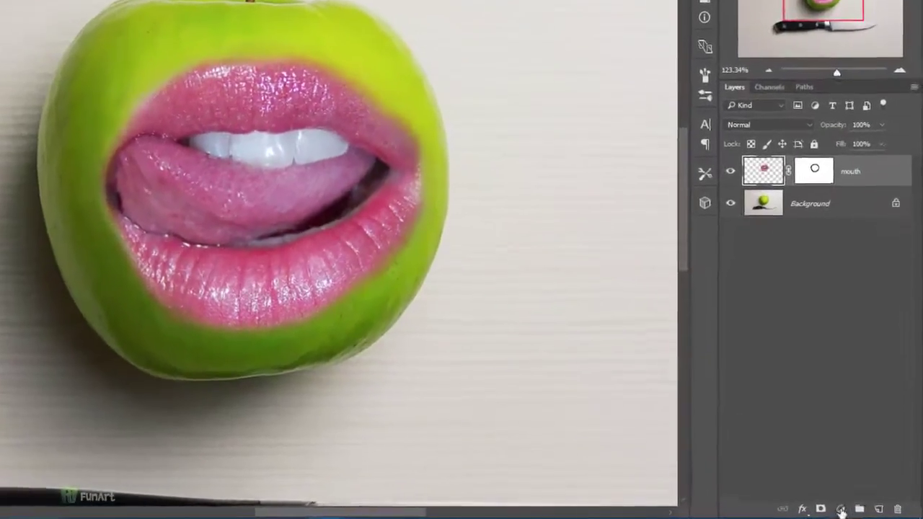
# Add a Hue/Saturation layer clipped to the mouth, colorized at Hue 69, Saturation 39
pyautogui.click(855, 511)
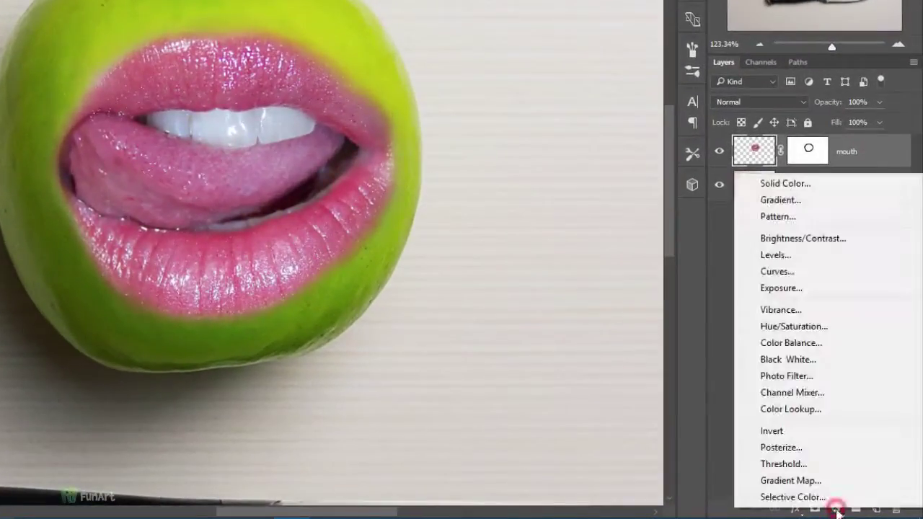
pyautogui.click(847, 326)
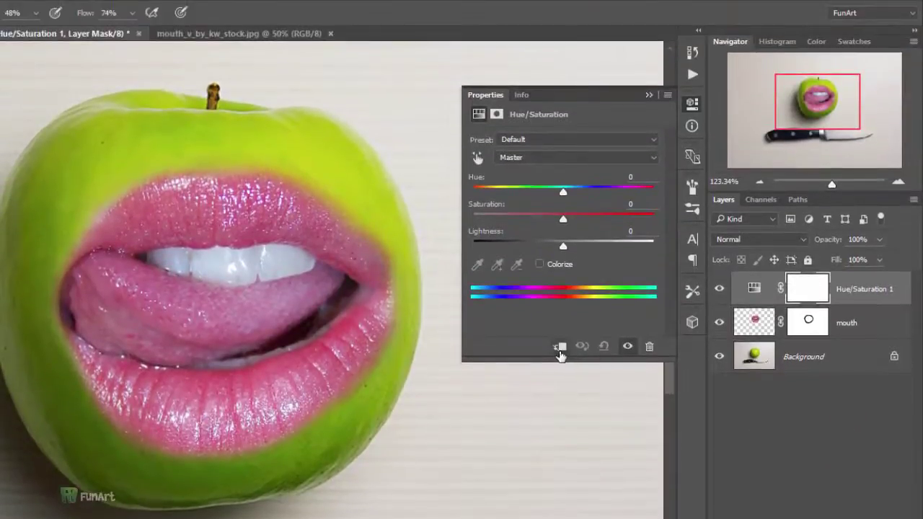
pyautogui.click(561, 348)
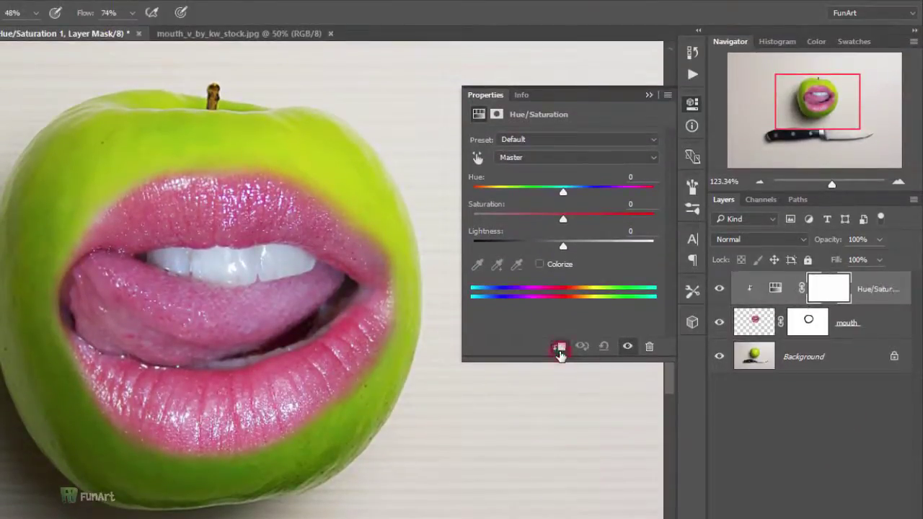
pyautogui.click(541, 266)
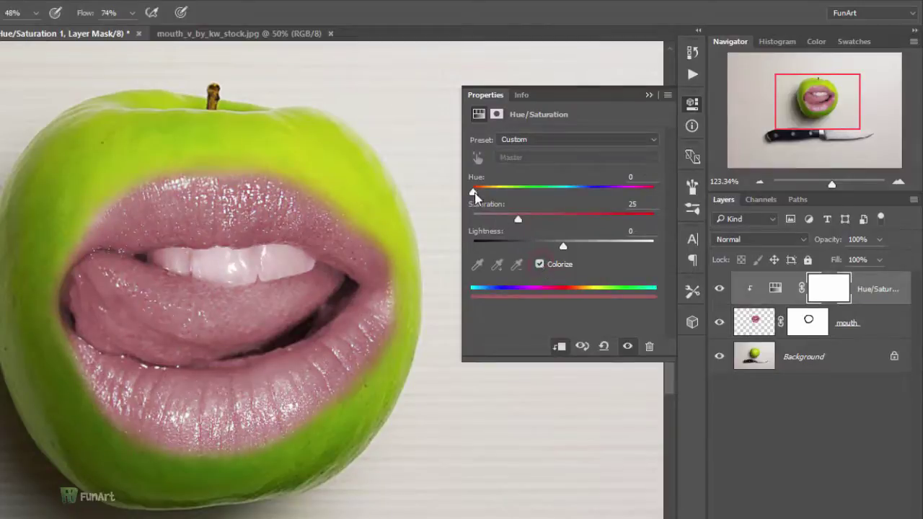
pyautogui.moveTo(475, 195); pyautogui.dragTo(496, 196)
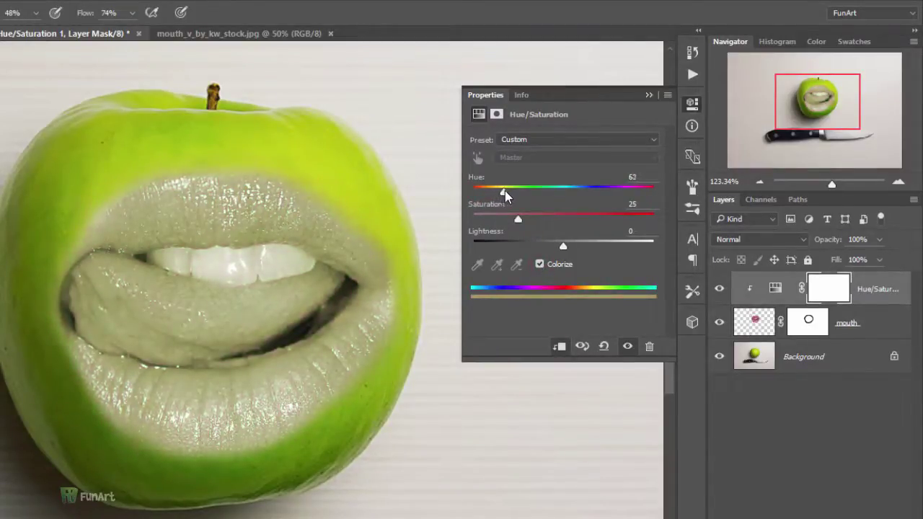
pyautogui.moveTo(522, 223); pyautogui.dragTo(549, 220)
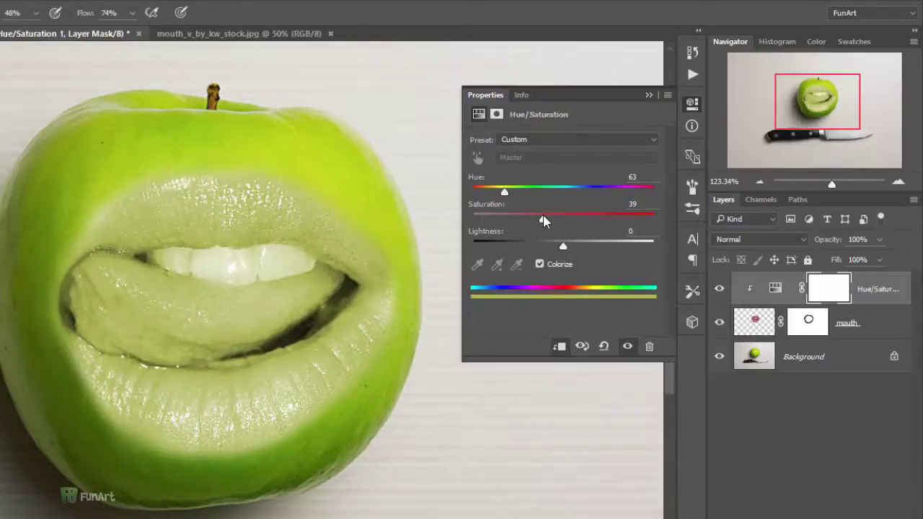
pyautogui.moveTo(505, 193); pyautogui.dragTo(509, 192)
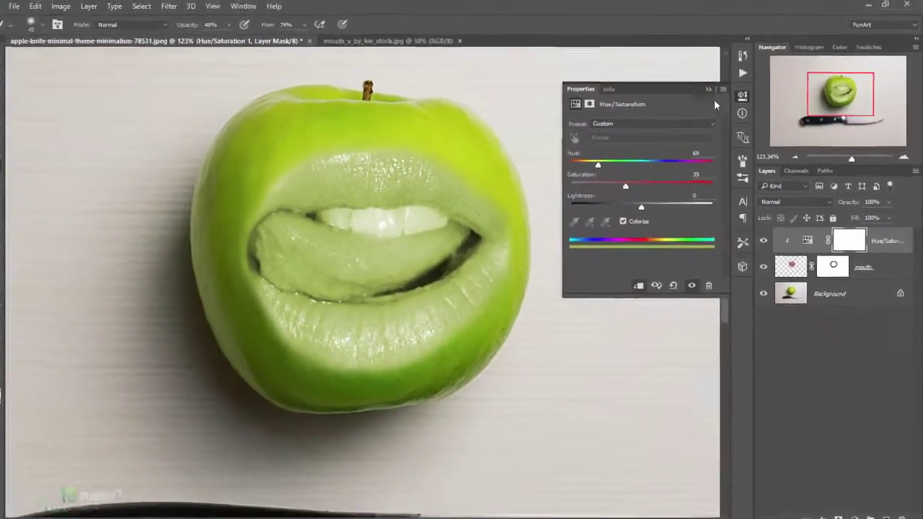
pyautogui.click(712, 88)
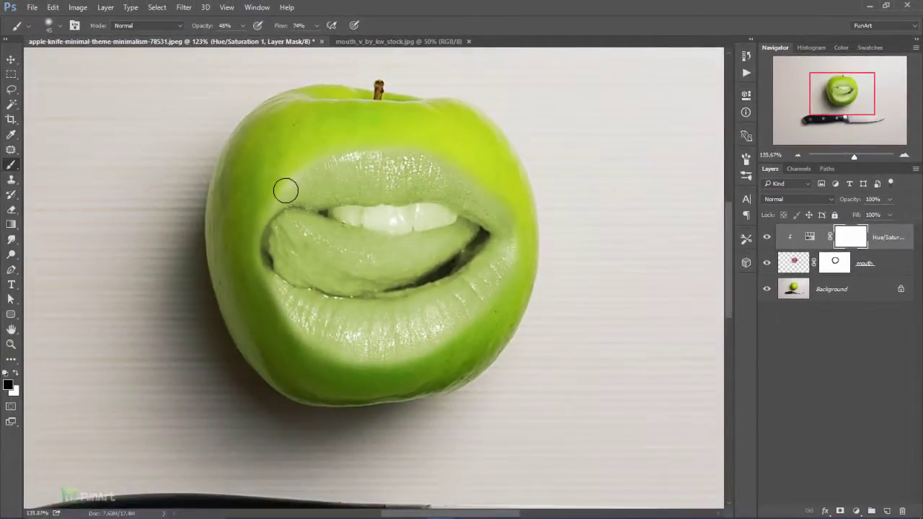
# Make a Polygonal Lasso selection inside the mouth and target the Hue/Saturation mask
pyautogui.scroll(3, 286, 190)
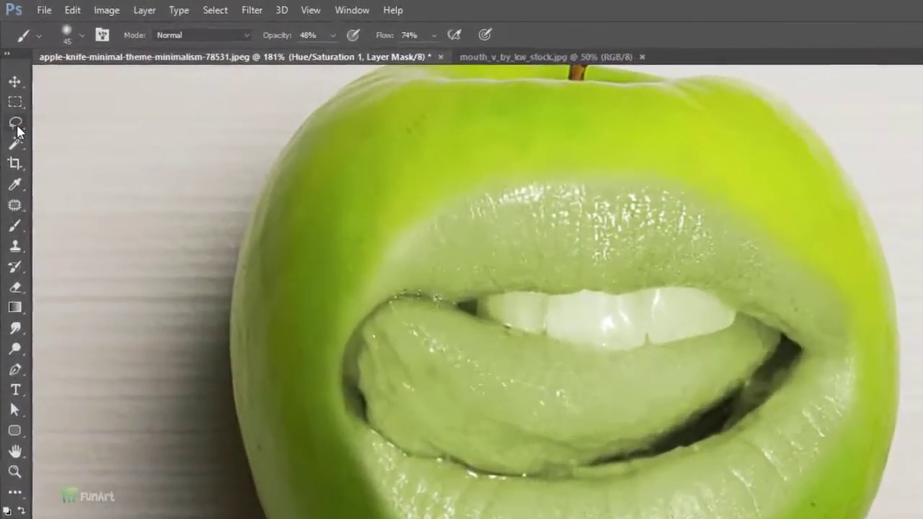
pyautogui.click(12, 89)
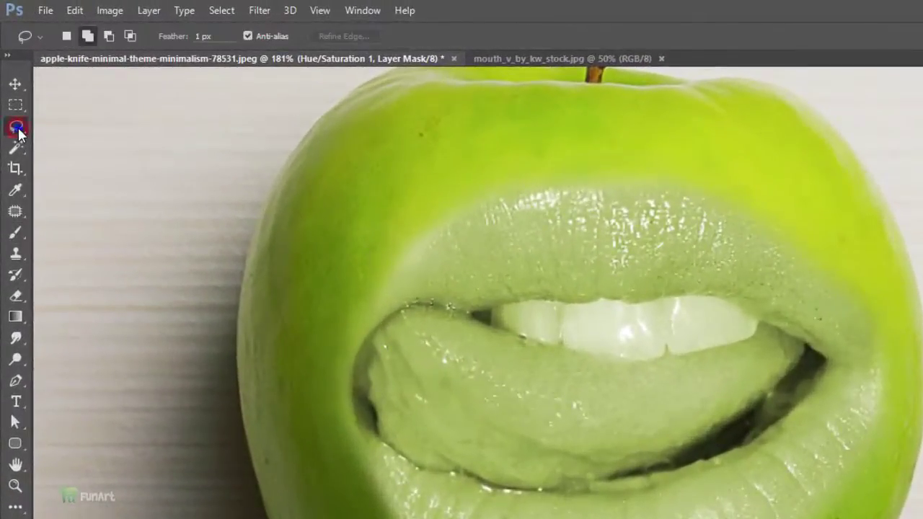
pyautogui.rightClick(17, 129)
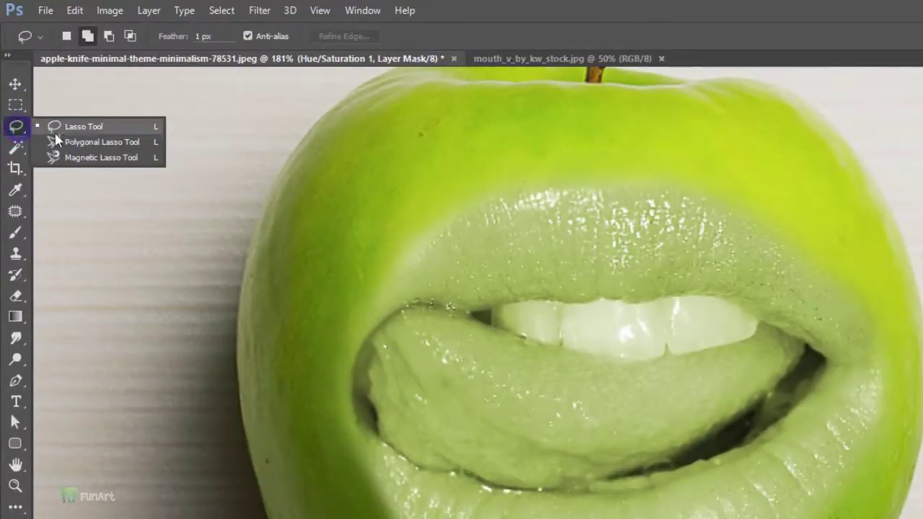
pyautogui.click(109, 142)
pyautogui.scroll(2, 497, 264)
pyautogui.click(420, 228)
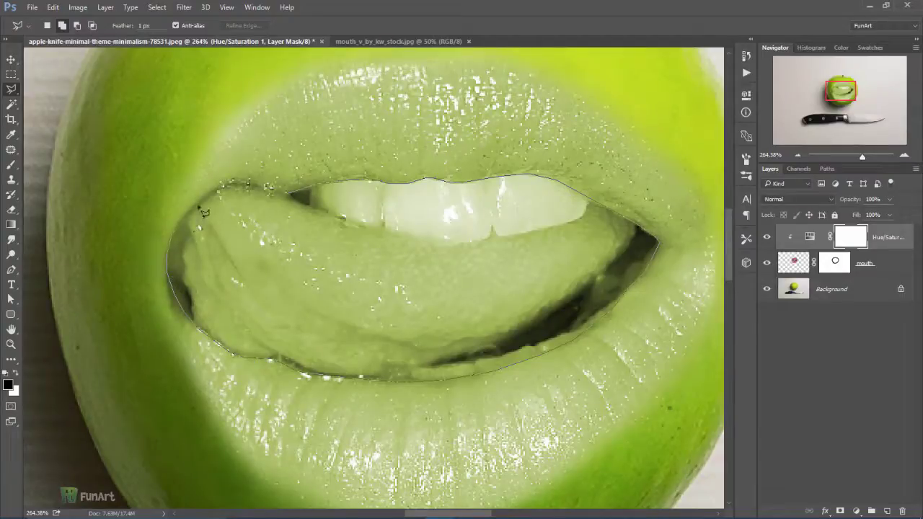
pyautogui.click(240, 184)
pyautogui.click(292, 198)
pyautogui.click(853, 237)
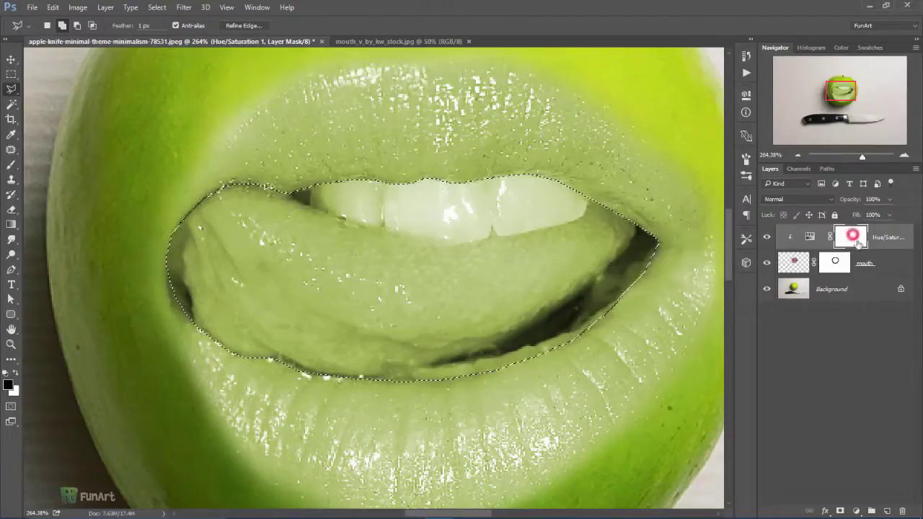
# Set a larger black Brush at 100% opacity
pyautogui.press('b')
pyautogui.click(16, 374)
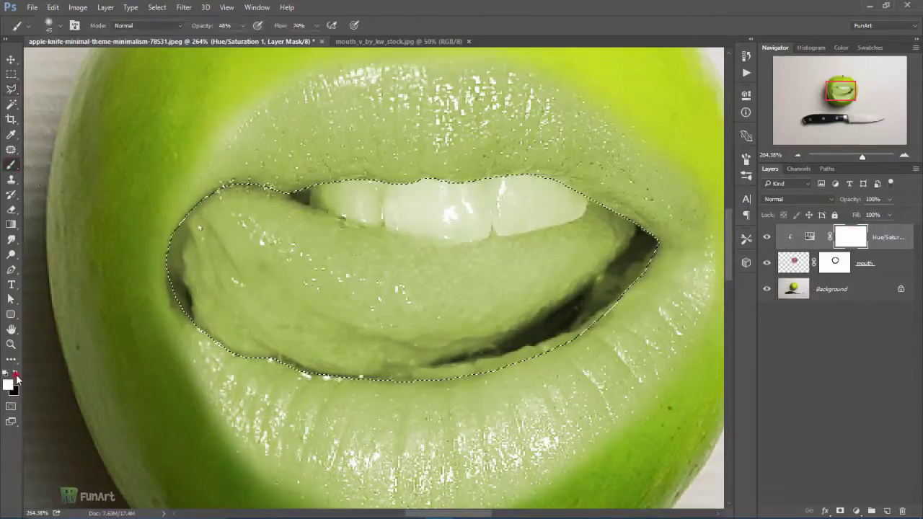
pyautogui.click(15, 374)
pyautogui.moveTo(202, 26); pyautogui.dragTo(231, 25)
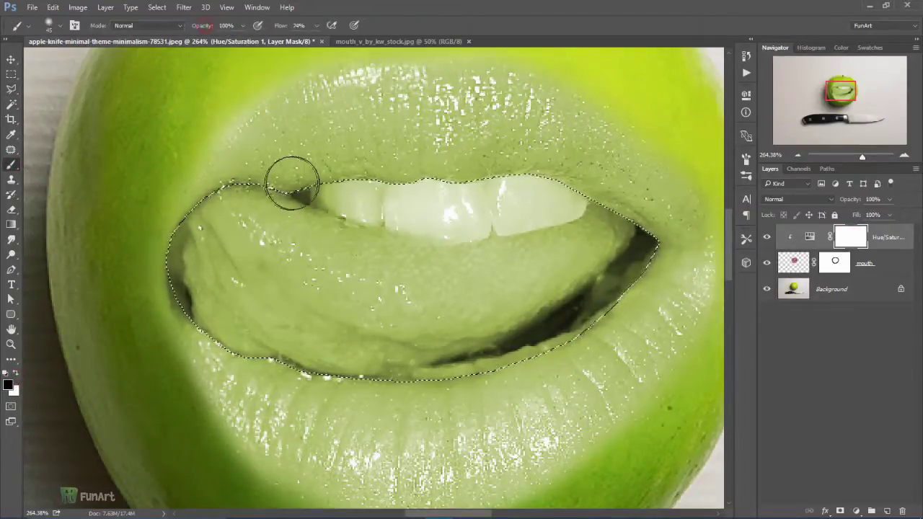
pyautogui.press(']')
pyautogui.press(']')
pyautogui.press(']')
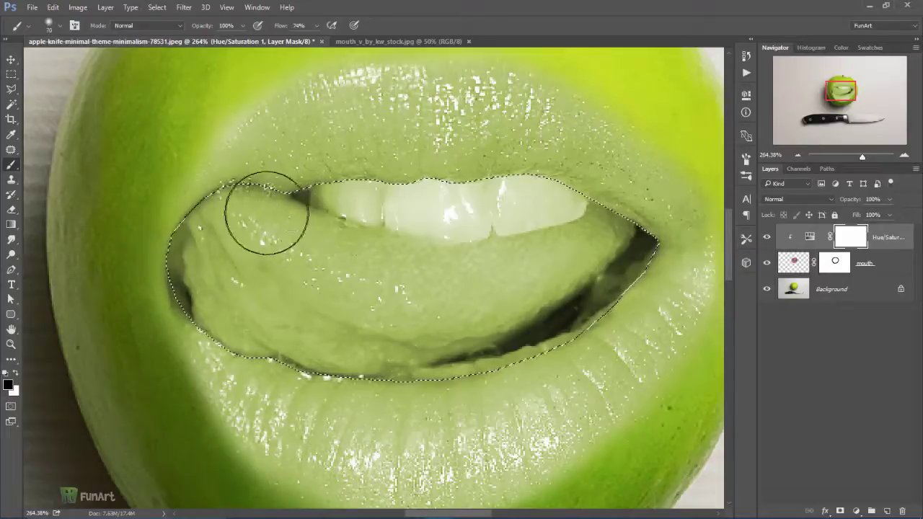
# Paint over the tongue on the mask to restore its pink, then deselect
pyautogui.moveTo(266, 212); pyautogui.dragTo(313, 212)
pyautogui.press(']')
pyautogui.moveTo(550, 190)
pyautogui.mouseDown()
pyautogui.moveTo(495, 284)
pyautogui.moveTo(505, 337)
pyautogui.moveTo(278, 305)
pyautogui.mouseUp()
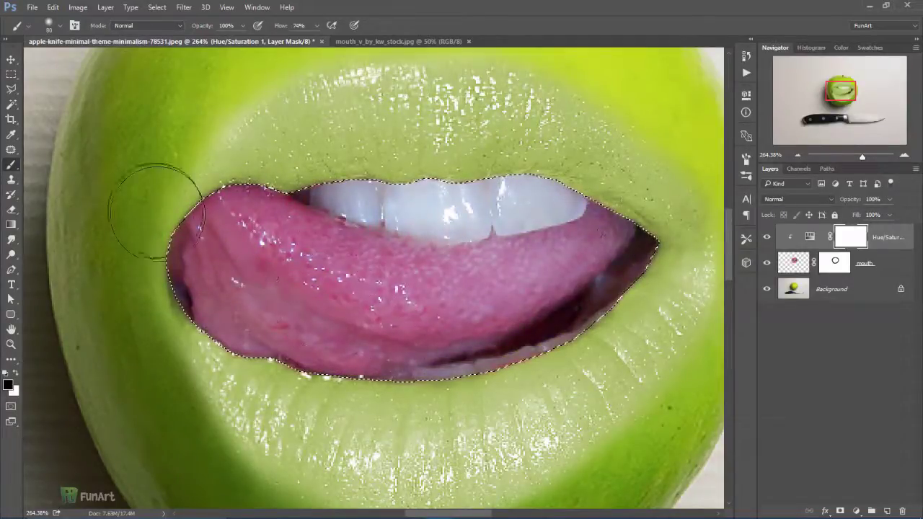
pyautogui.hotkey('ctrl', 'd')
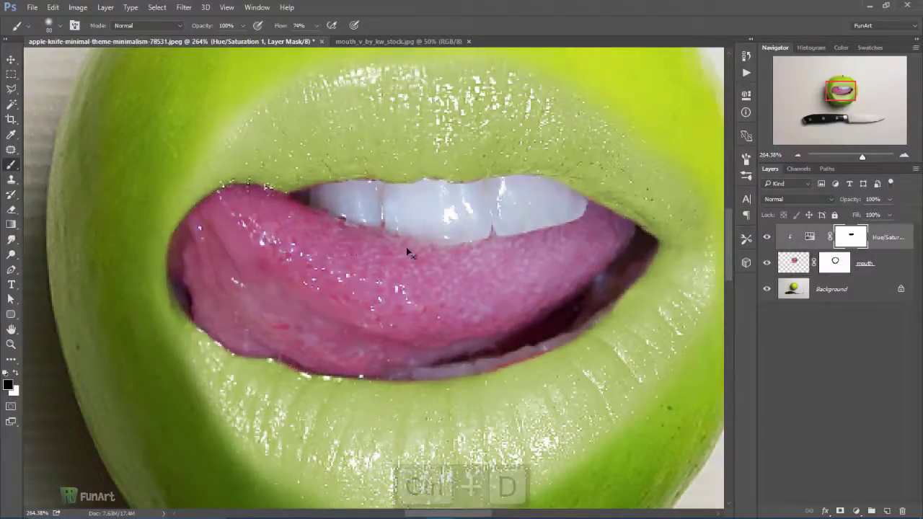
pyautogui.scroll(-3, 406, 246)
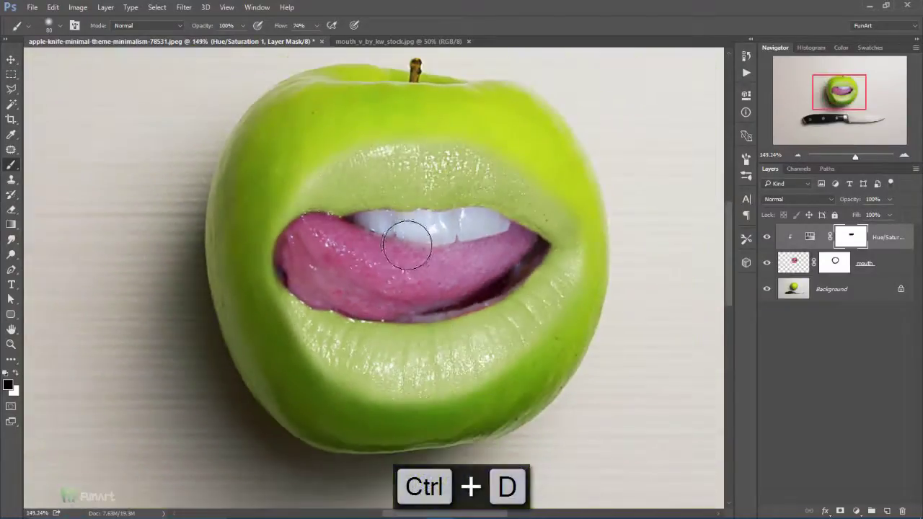
pyautogui.scroll(-3, 407, 246)
pyautogui.scroll(-2, 422, 231)
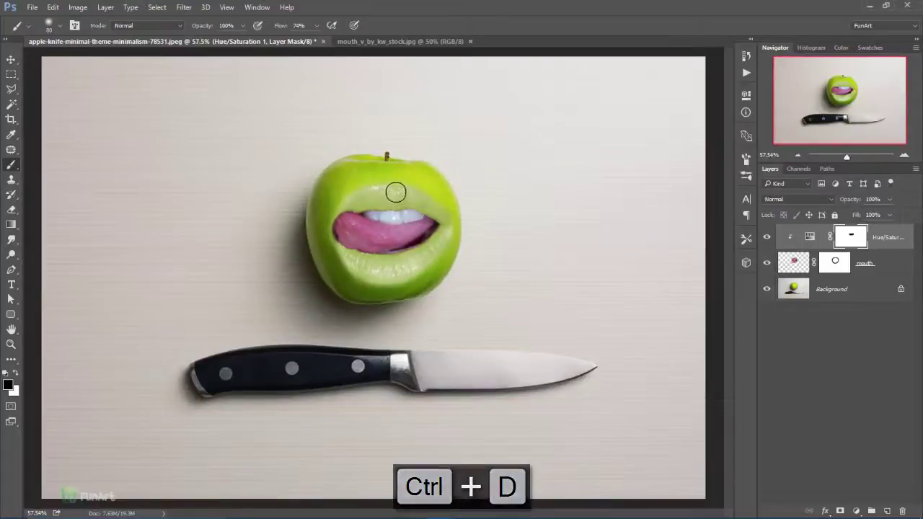
pyautogui.scroll(2, 395, 191)
pyautogui.scroll(2, 396, 192)
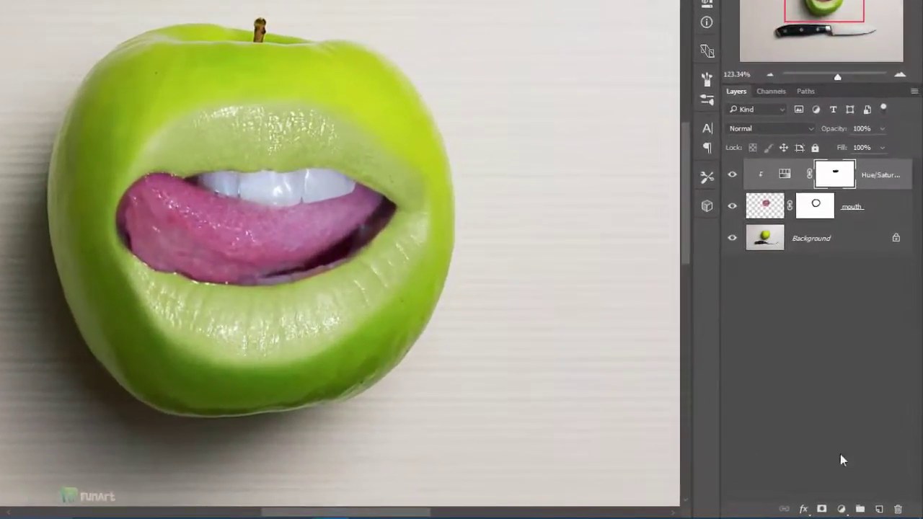
# Add a new layer clipped to the layers below
pyautogui.click(881, 509)
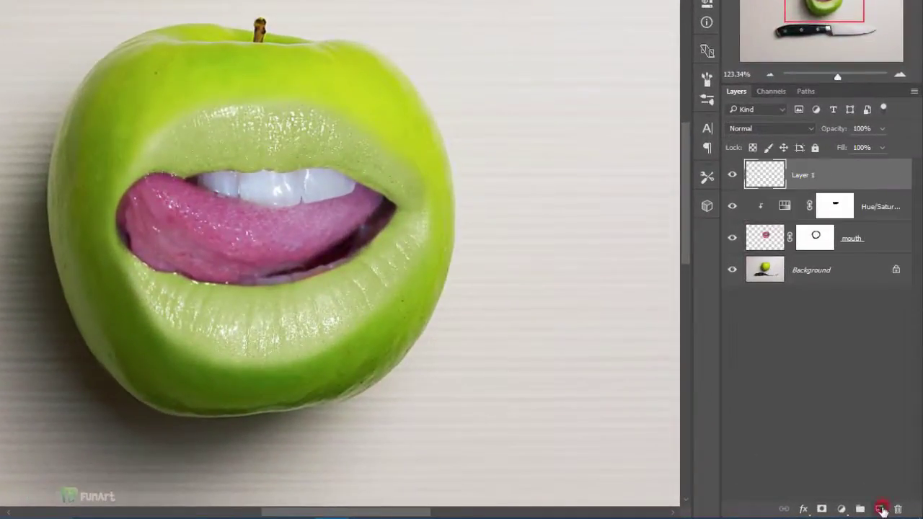
pyautogui.rightClick(836, 182)
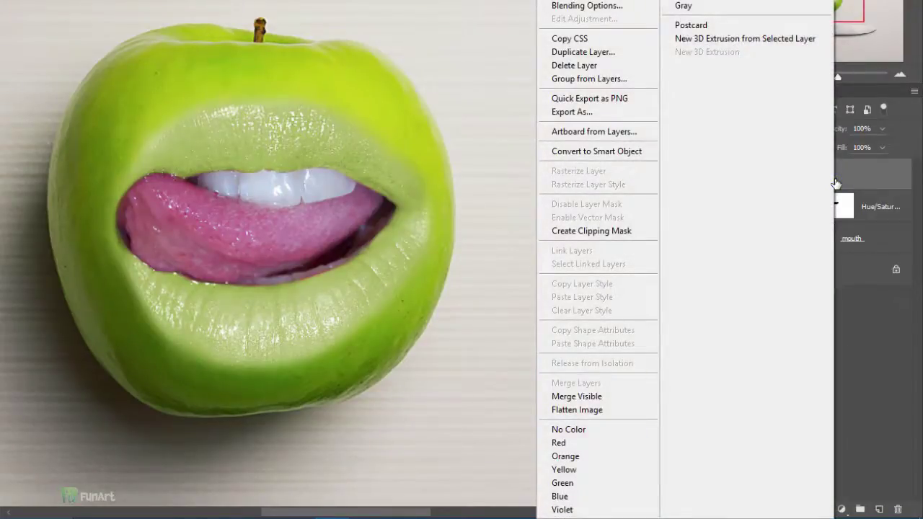
pyautogui.click(605, 230)
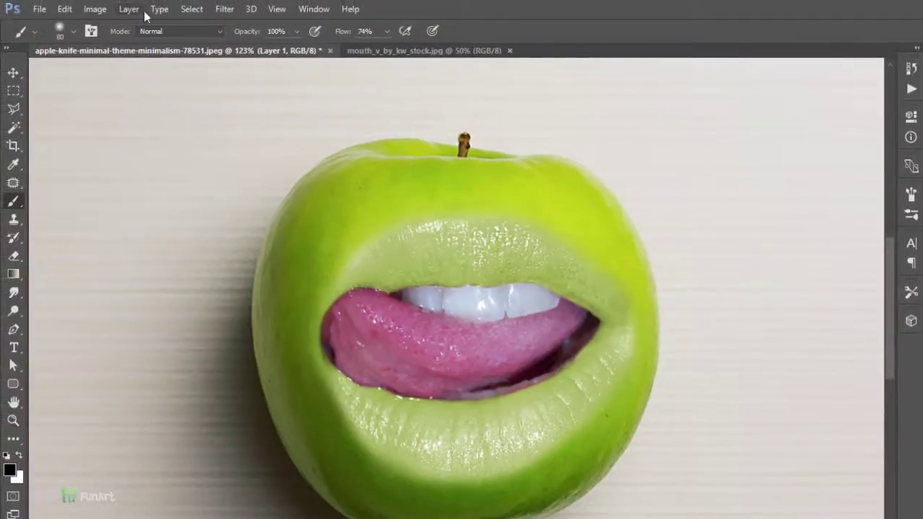
# Fill the new layer with 50% Gray and set its blend mode to Overlay
pyautogui.click(64, 8)
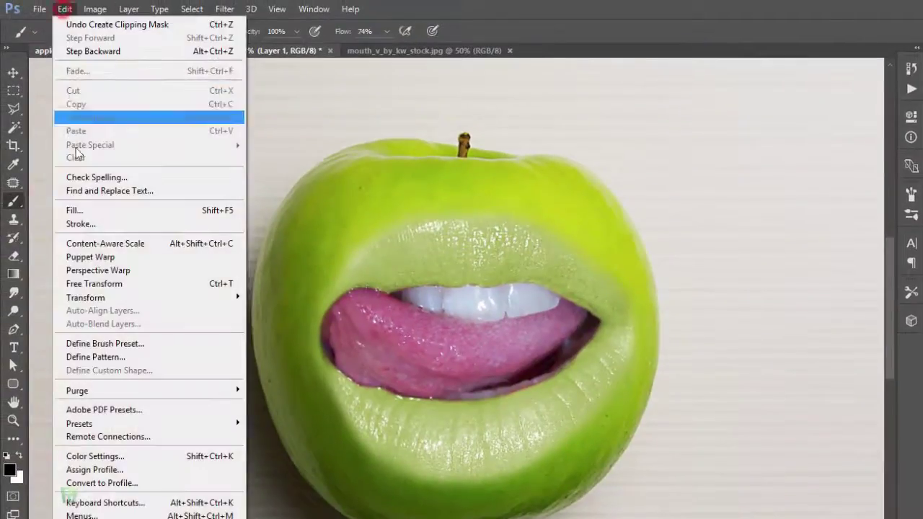
pyautogui.click(85, 211)
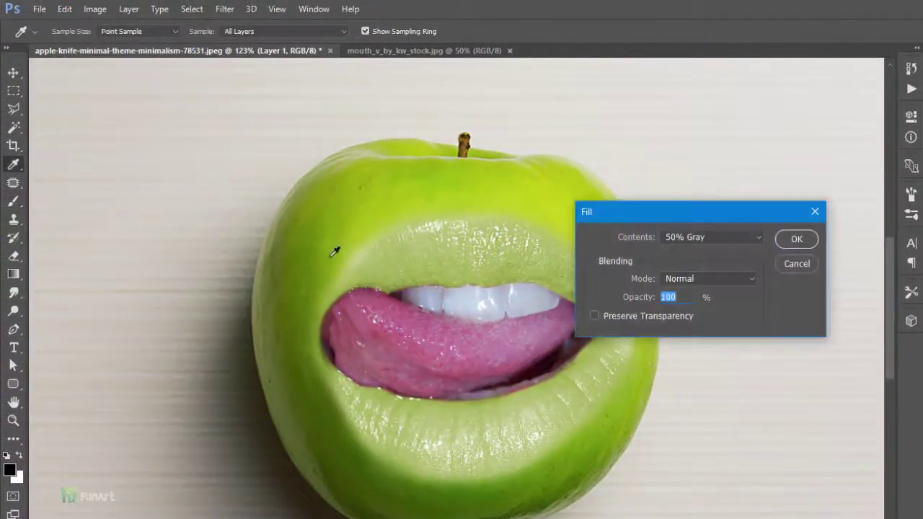
pyautogui.click(684, 238)
pyautogui.click(713, 337)
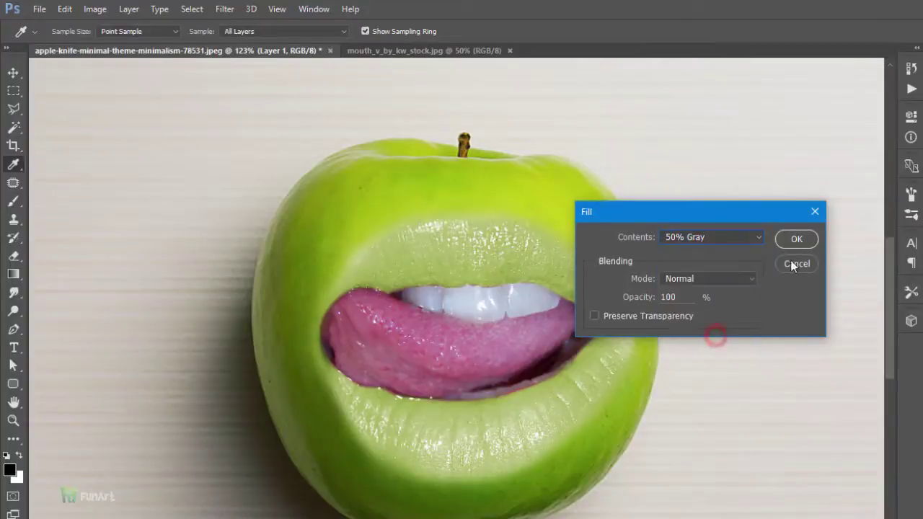
pyautogui.click(795, 239)
pyautogui.click(770, 210)
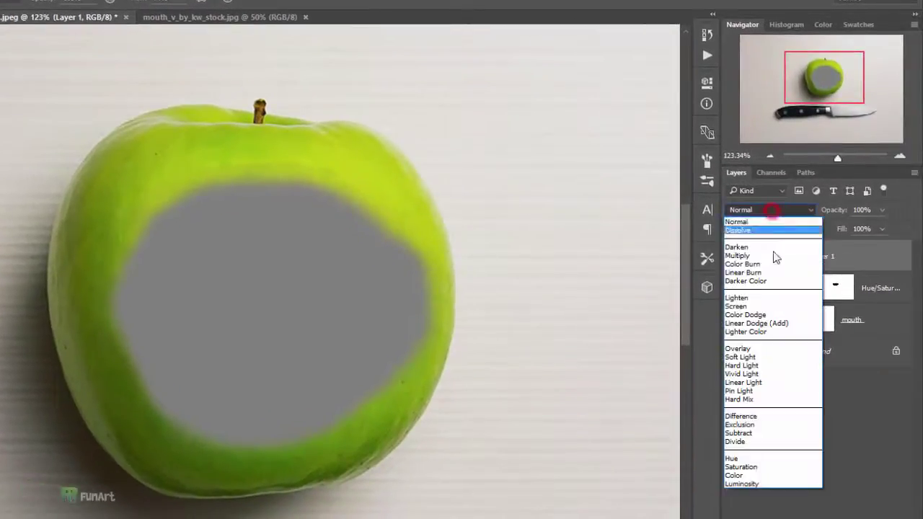
pyautogui.click(768, 350)
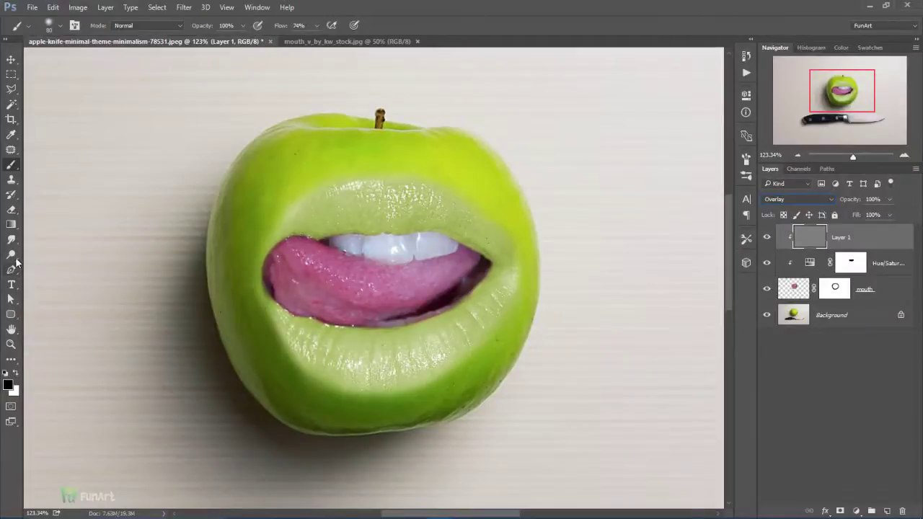
# Burn the lower and upper edges of the tongue and lip
pyautogui.moveTo(11, 255); pyautogui.dragTo(71, 269)
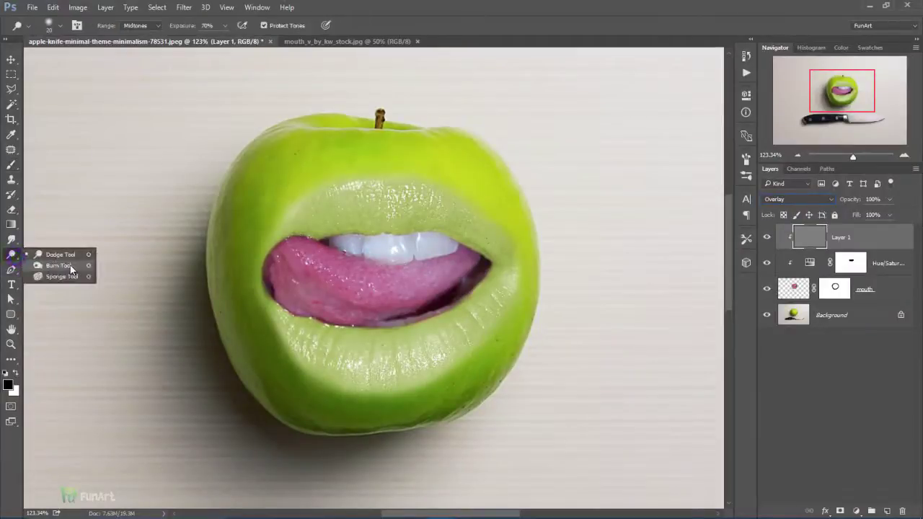
pyautogui.scroll(2, 382, 392)
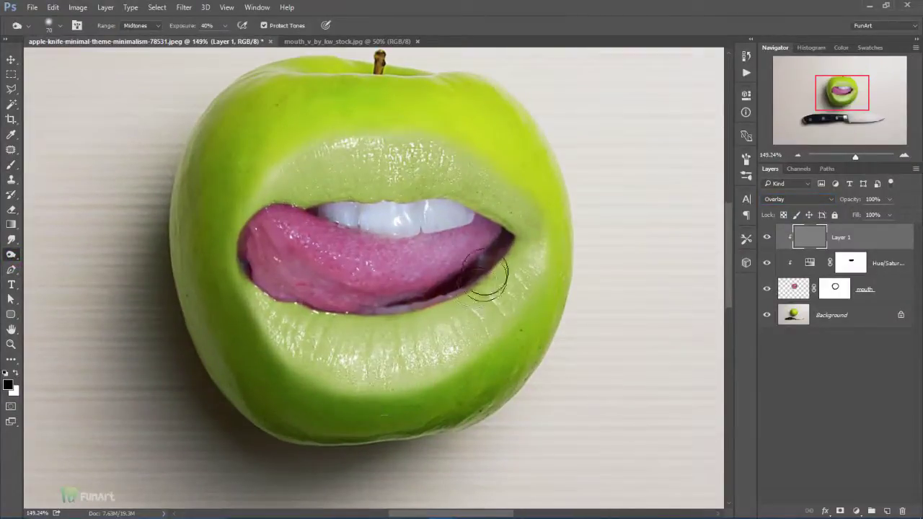
pyautogui.moveTo(485, 270)
pyautogui.mouseDown()
pyautogui.moveTo(393, 309)
pyautogui.moveTo(262, 295)
pyautogui.moveTo(493, 253)
pyautogui.moveTo(392, 200)
pyautogui.moveTo(301, 232)
pyautogui.moveTo(371, 223)
pyautogui.moveTo(520, 256)
pyautogui.moveTo(305, 324)
pyautogui.moveTo(248, 284)
pyautogui.moveTo(449, 311)
pyautogui.moveTo(513, 227)
pyautogui.mouseUp()
pyautogui.moveTo(373, 199)
pyautogui.mouseDown()
pyautogui.moveTo(295, 199)
pyautogui.moveTo(355, 203)
pyautogui.mouseUp()
# Dodge highlights across the lower lip, upper lip, and tongue
pyautogui.rightClick(12, 253)
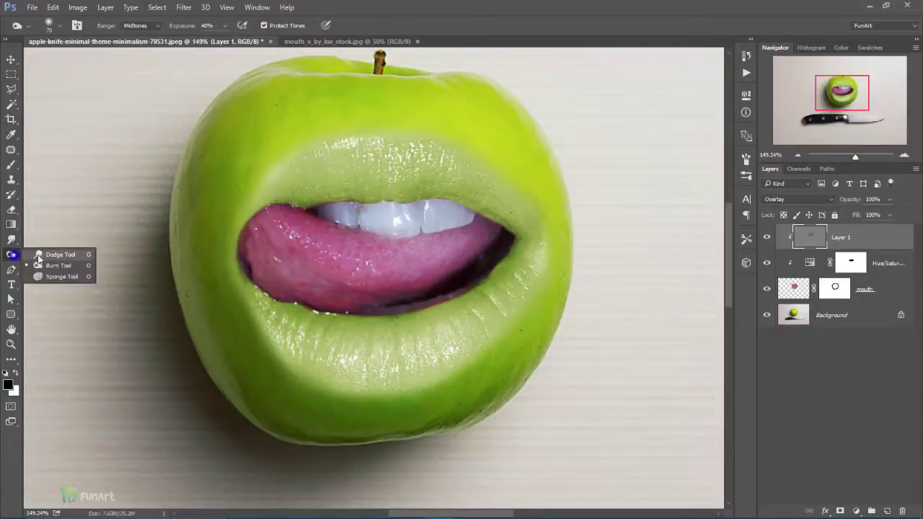
pyautogui.click(54, 253)
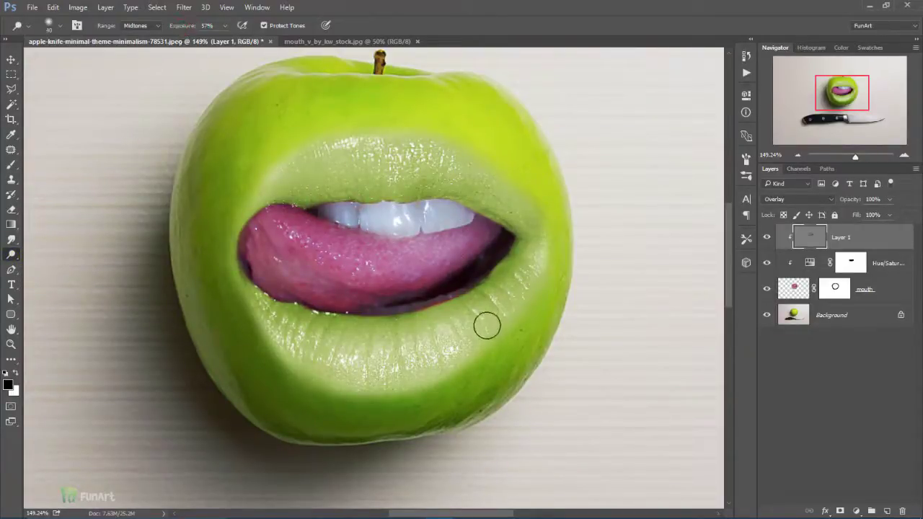
pyautogui.moveTo(480, 318)
pyautogui.mouseDown()
pyautogui.moveTo(352, 352)
pyautogui.moveTo(453, 346)
pyautogui.moveTo(372, 372)
pyautogui.moveTo(519, 290)
pyautogui.moveTo(501, 308)
pyautogui.mouseUp()
pyautogui.moveTo(521, 199)
pyautogui.mouseDown()
pyautogui.moveTo(424, 161)
pyautogui.moveTo(359, 181)
pyautogui.mouseUp()
pyautogui.click(453, 184)
pyautogui.moveTo(358, 181); pyautogui.dragTo(298, 181)
pyautogui.click(312, 178)
pyautogui.click(364, 161)
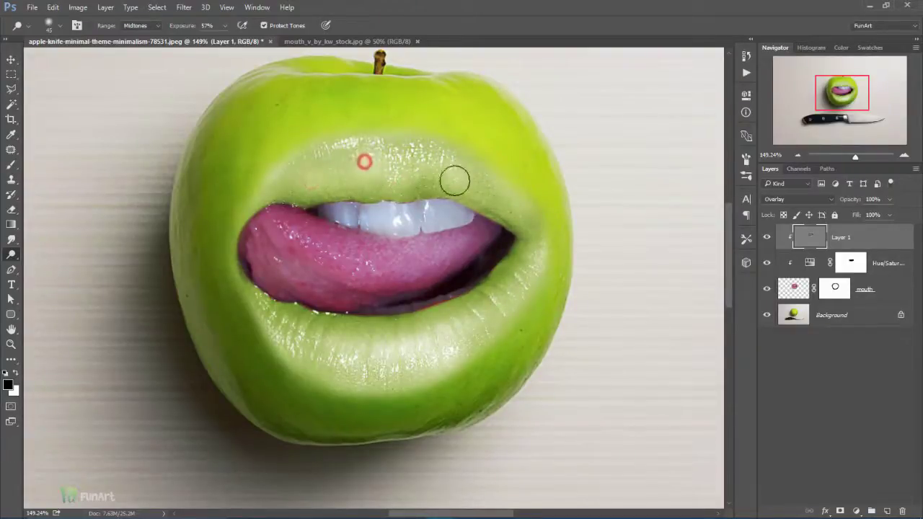
pyautogui.moveTo(286, 229); pyautogui.dragTo(435, 246)
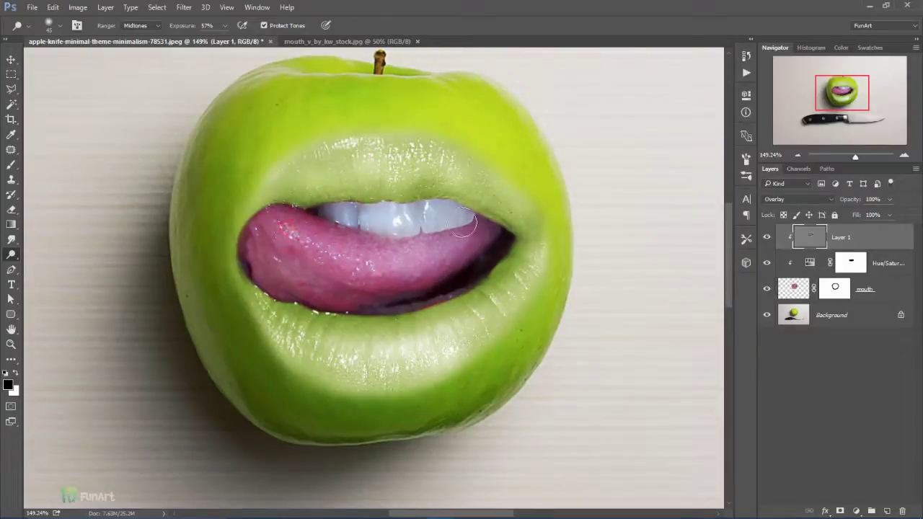
pyautogui.scroll(-5, 446, 230)
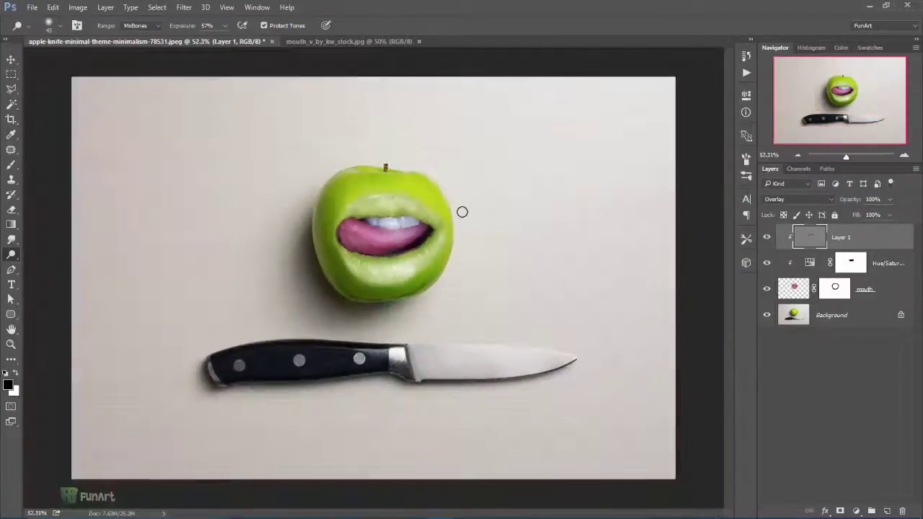